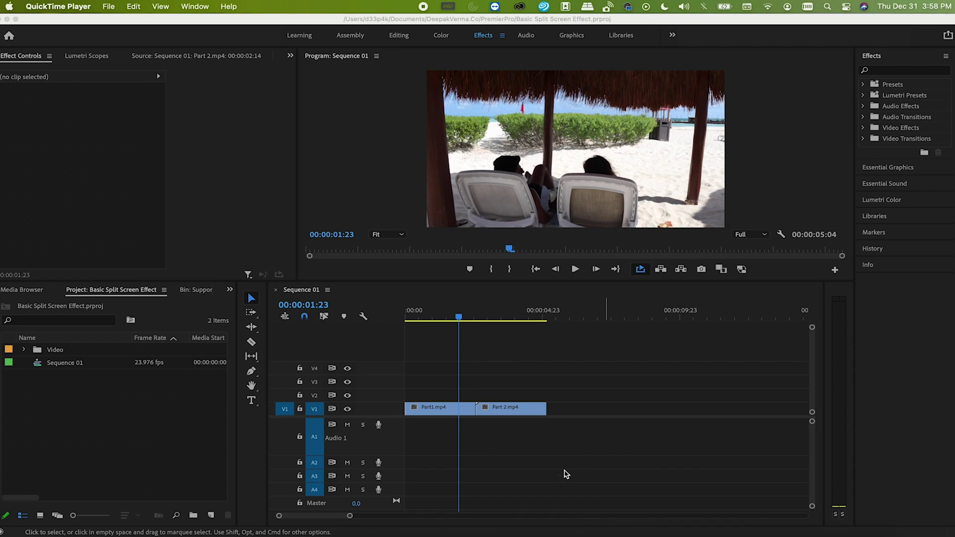
- Bring Premiere Pro forward and select the Part1.mp4 and Part 2.mp4 timeline clips
left_click(444, 413)
left_click(443, 414)
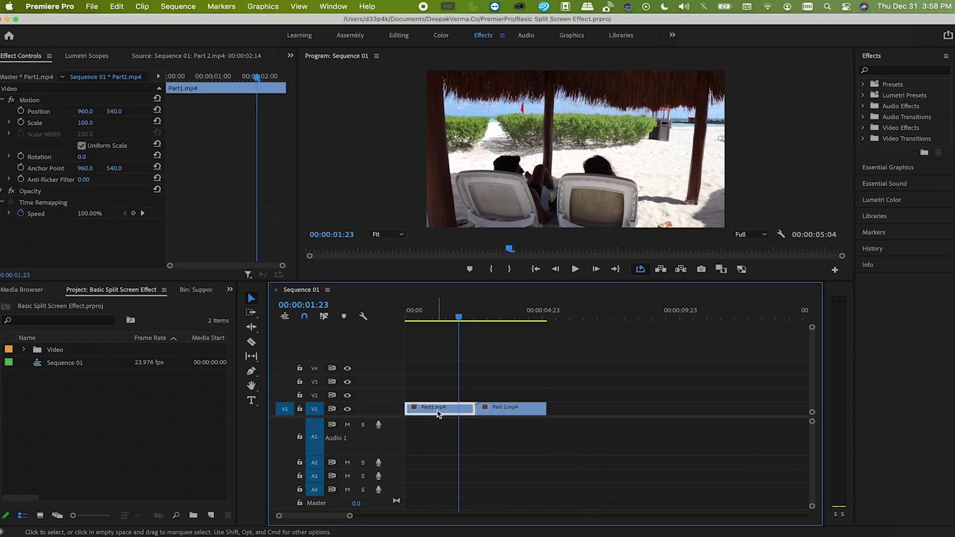
left_click(497, 409)
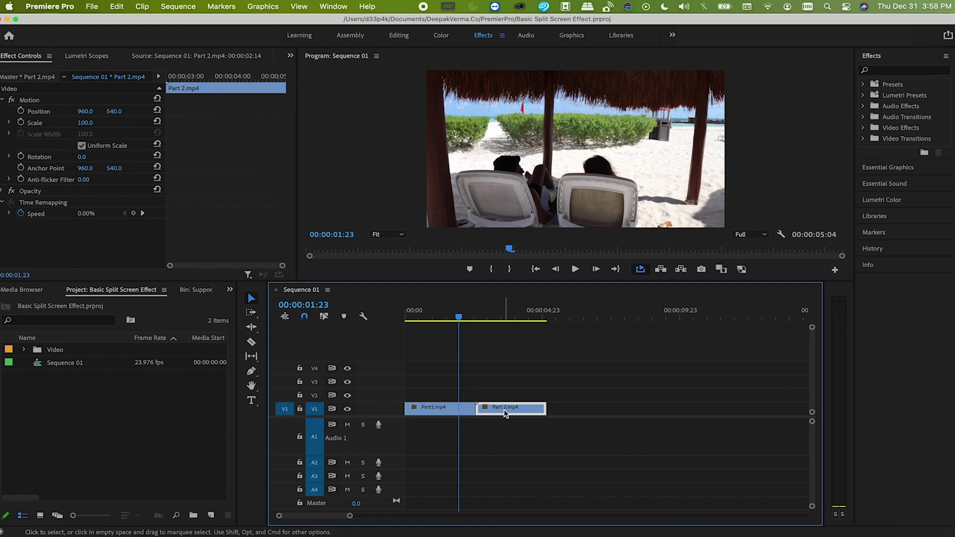
- Move Part 2.mp4 onto V2 above Part1.mp4 and apply the Crop effect to both clips
left_click_drag(504, 415, 429, 401)
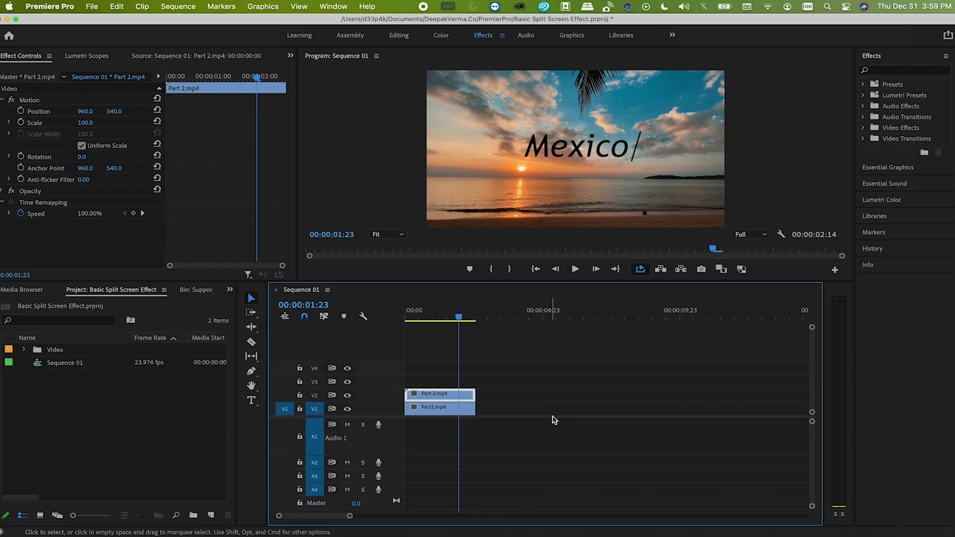
left_click(900, 71)
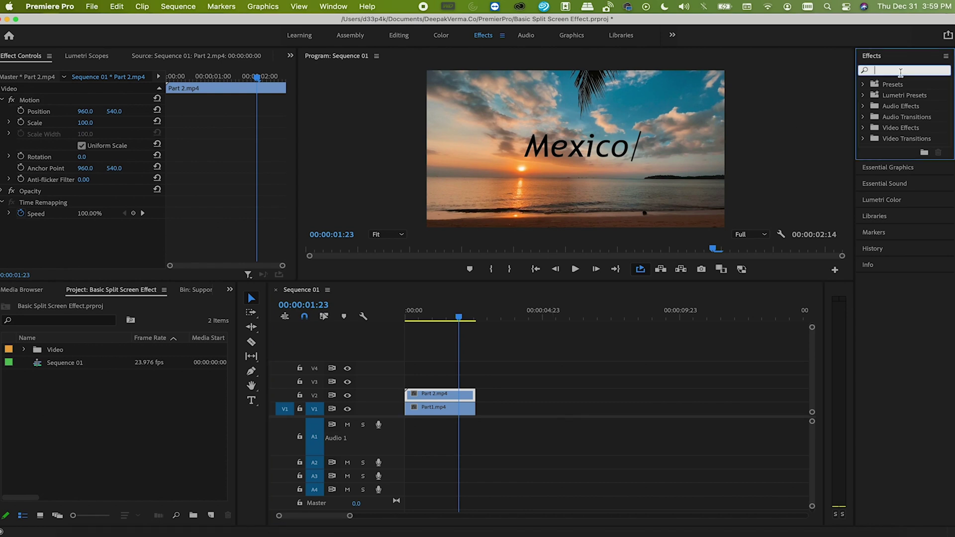
type("crop")
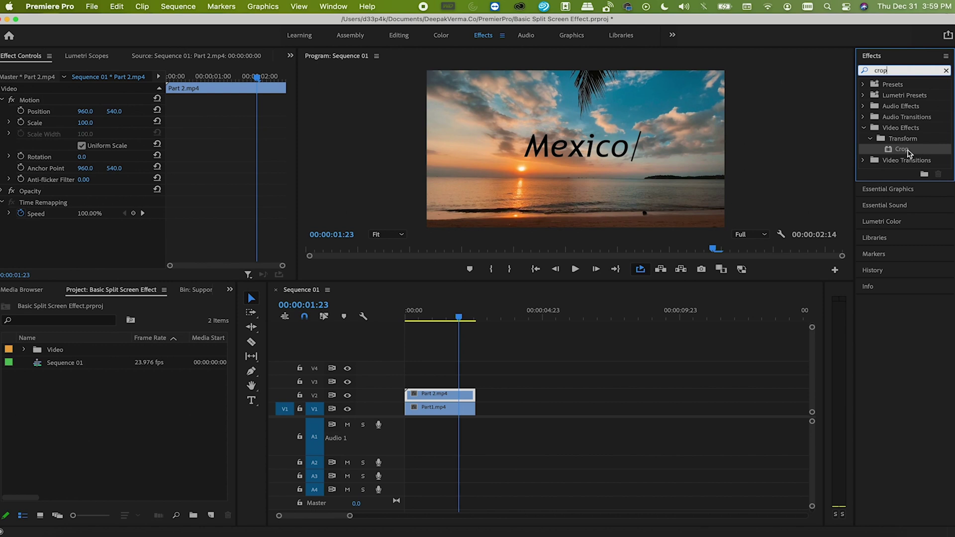
left_click(908, 153)
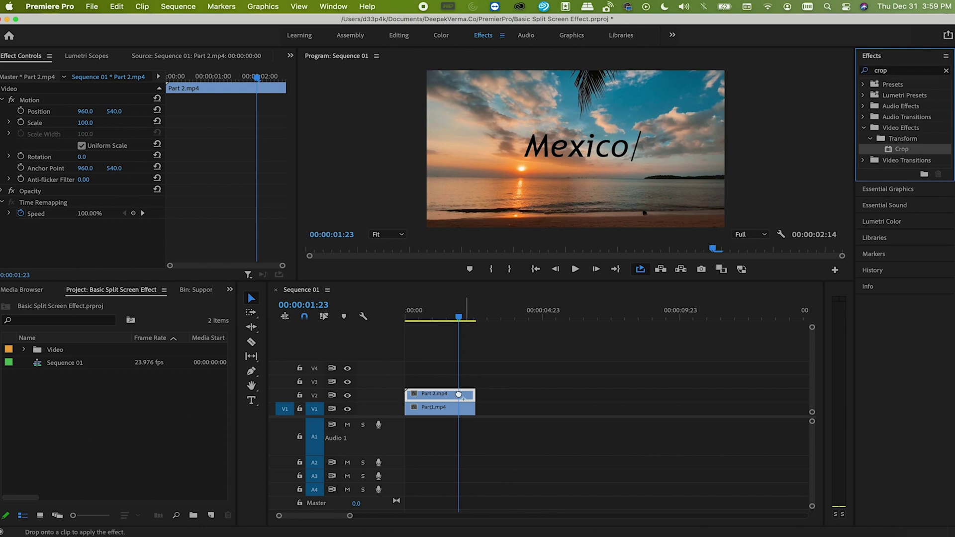
left_click_drag(909, 152, 441, 412)
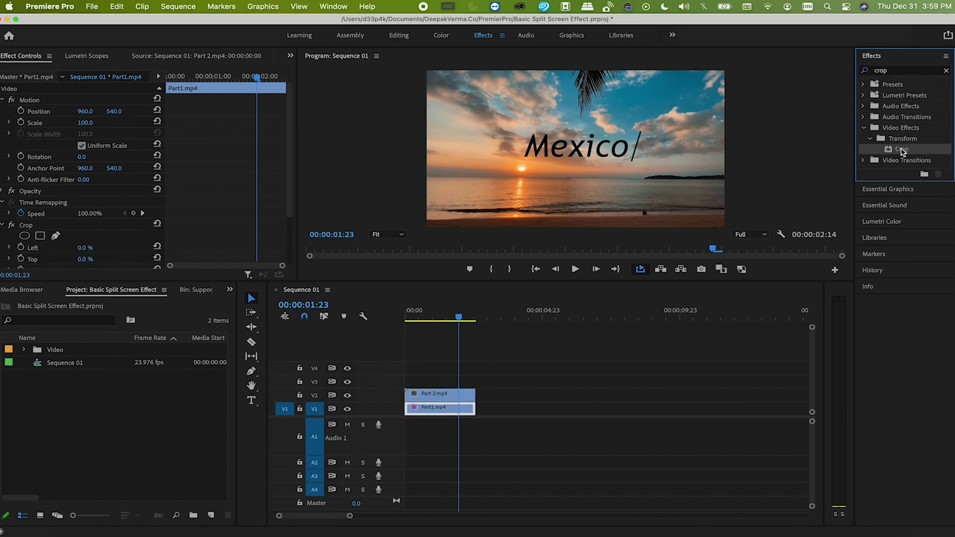
left_click_drag(903, 152, 452, 395)
left_click(452, 396)
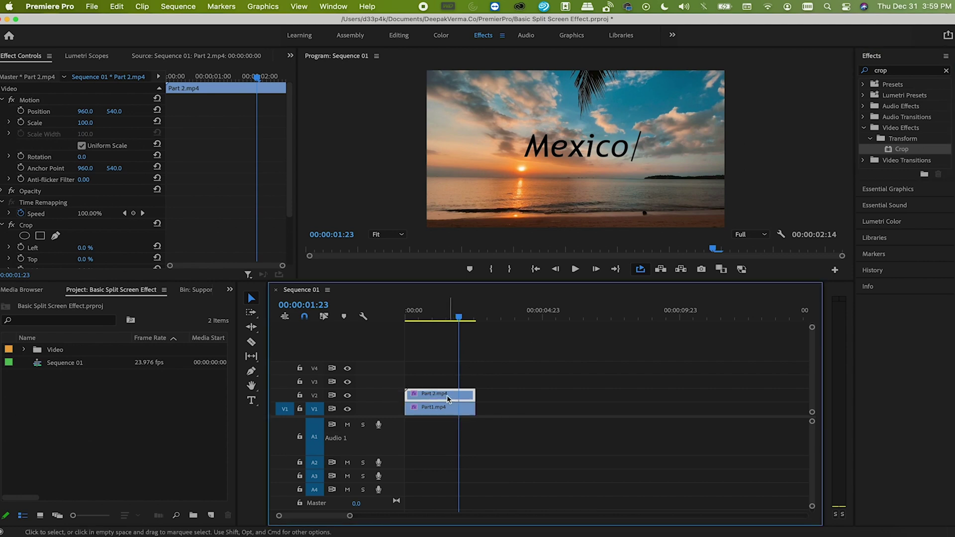
- Toggle V2 visibility off and on, select Part1.mp4, then hide V2 again
left_click(347, 396)
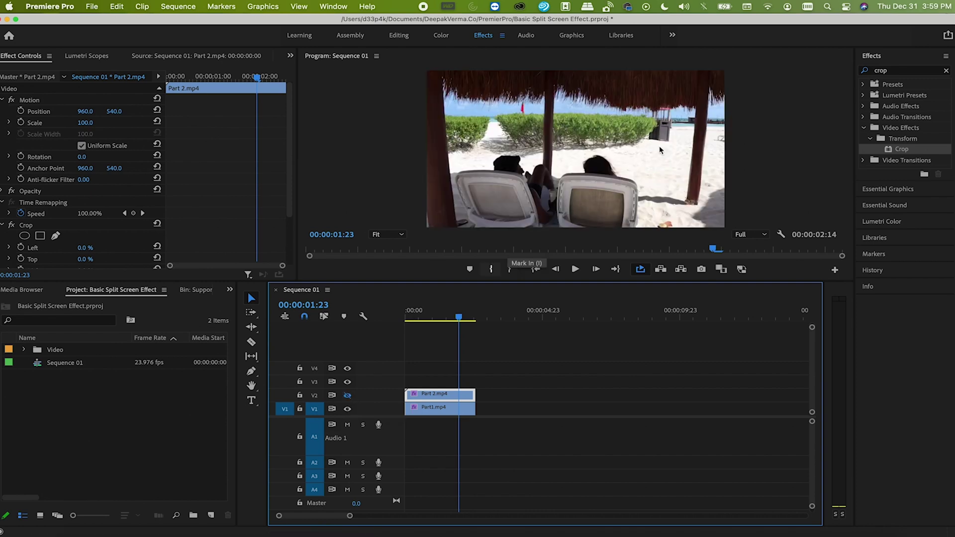
left_click(347, 396)
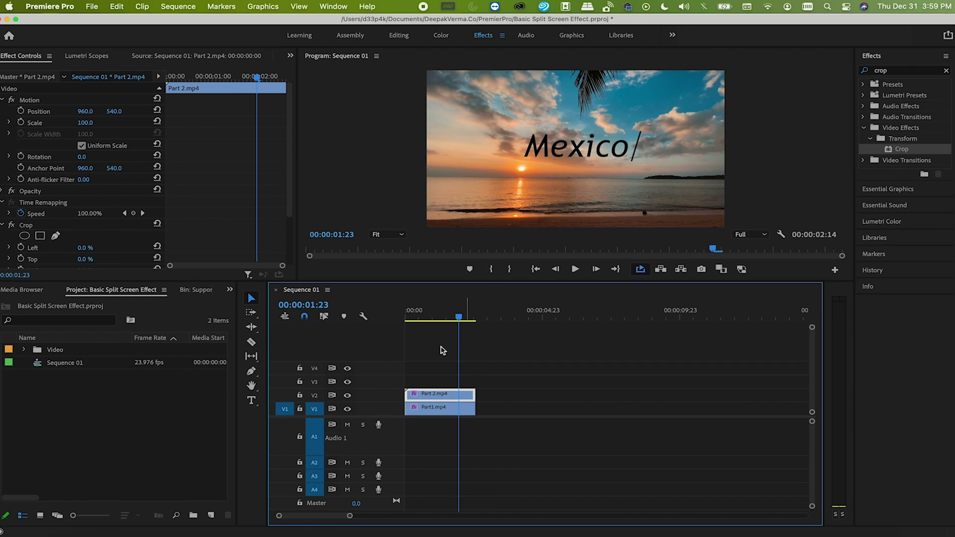
left_click(430, 411)
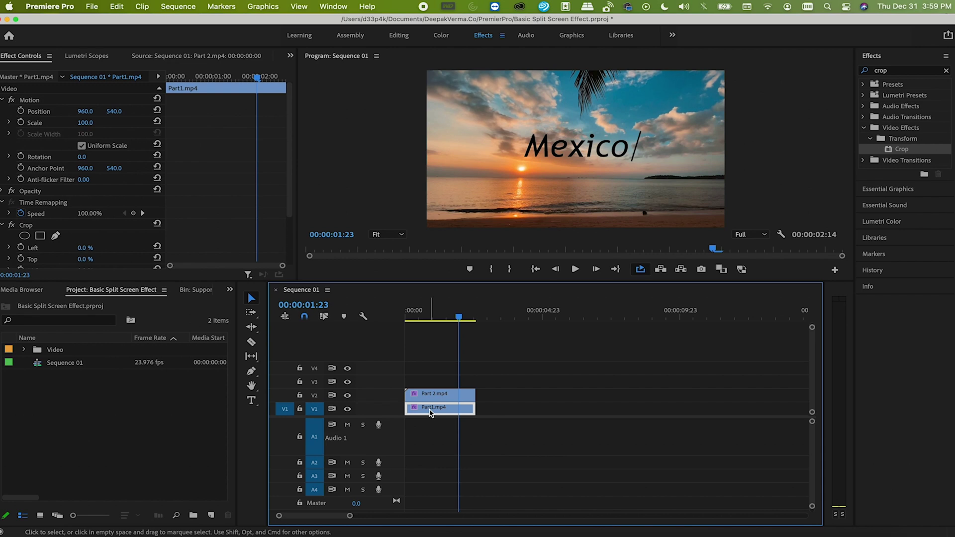
left_click(347, 395)
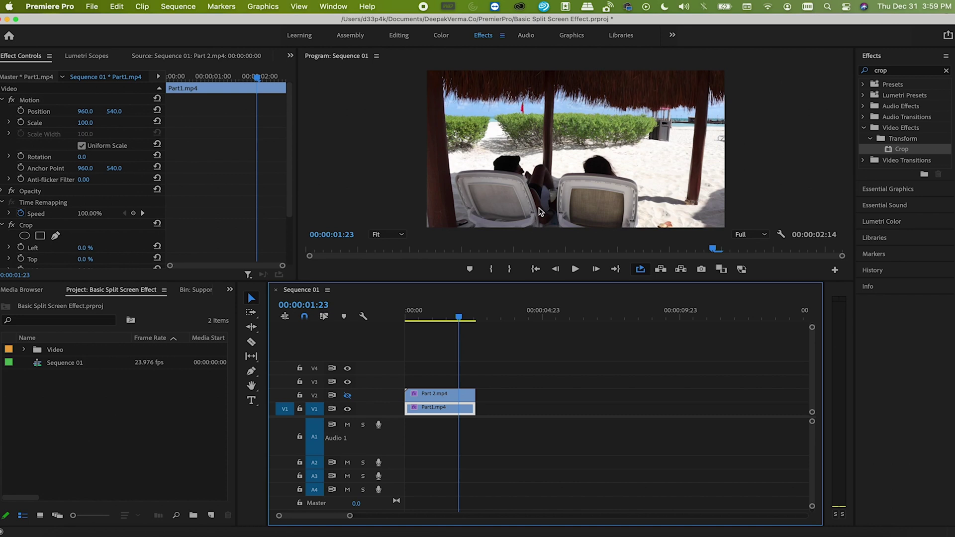
- Select Part1.mp4's Crop effect and enter first-pass values, including a 30% right crop
left_click(26, 54)
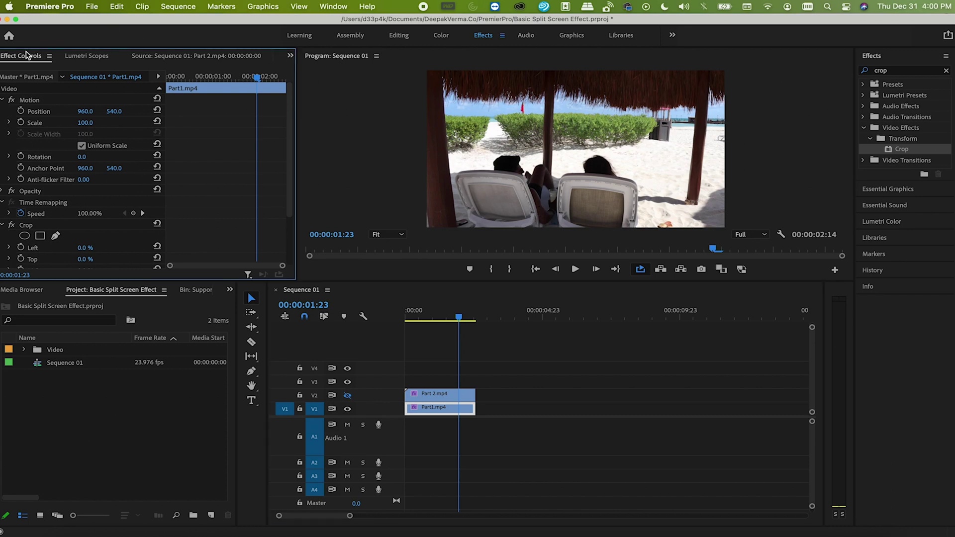
scroll(53, 239, "down", 3)
left_click(26, 162)
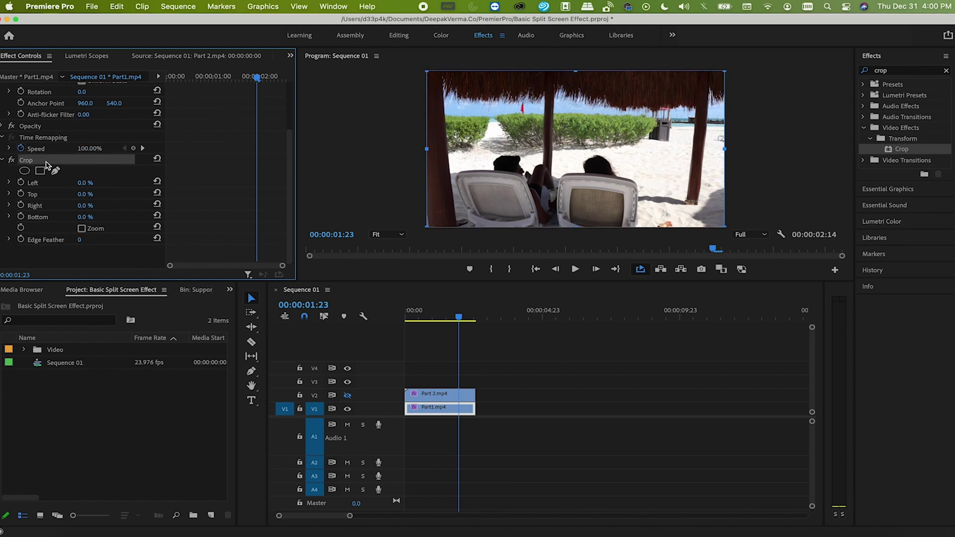
left_click(93, 179)
type("20")
key("Return")
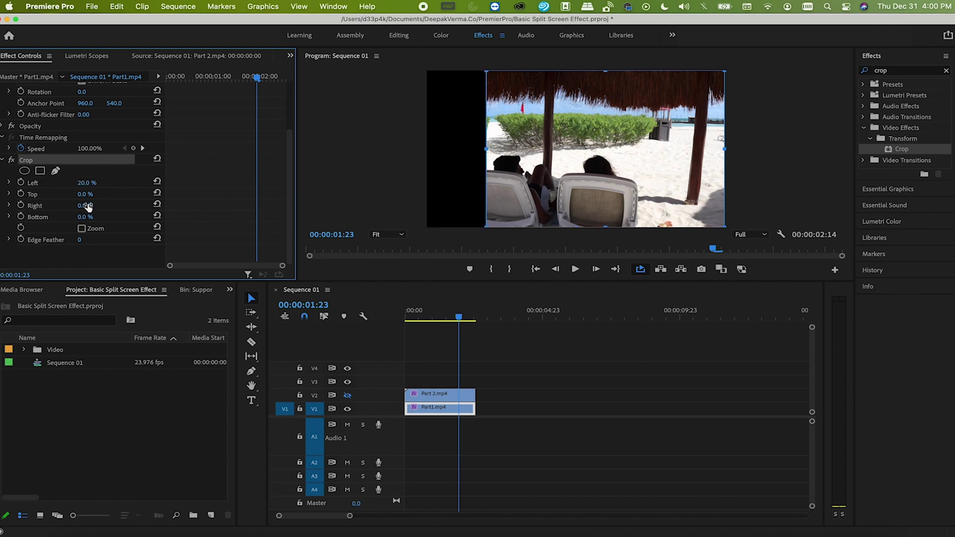
left_click(93, 205)
type("30")
key("Return")
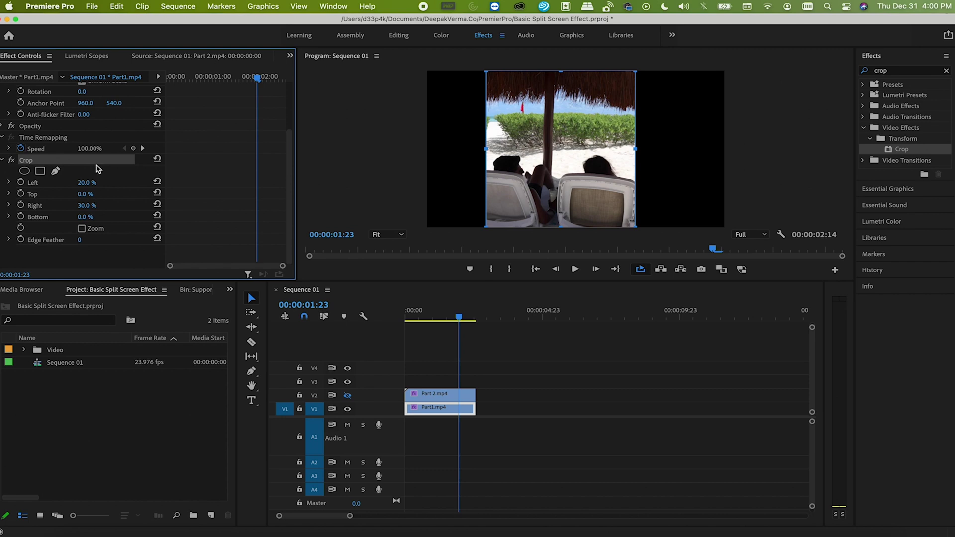
- Correct Part1.mp4's crop to 18% left and 32% right
left_click(90, 182)
type("18")
key("Return")
left_click(91, 205)
type("3")
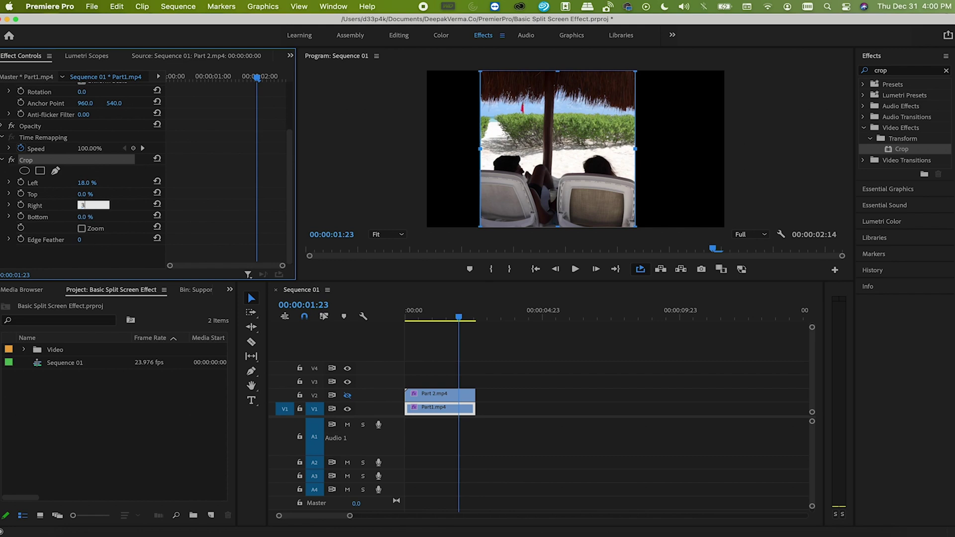
type("2")
key("Return")
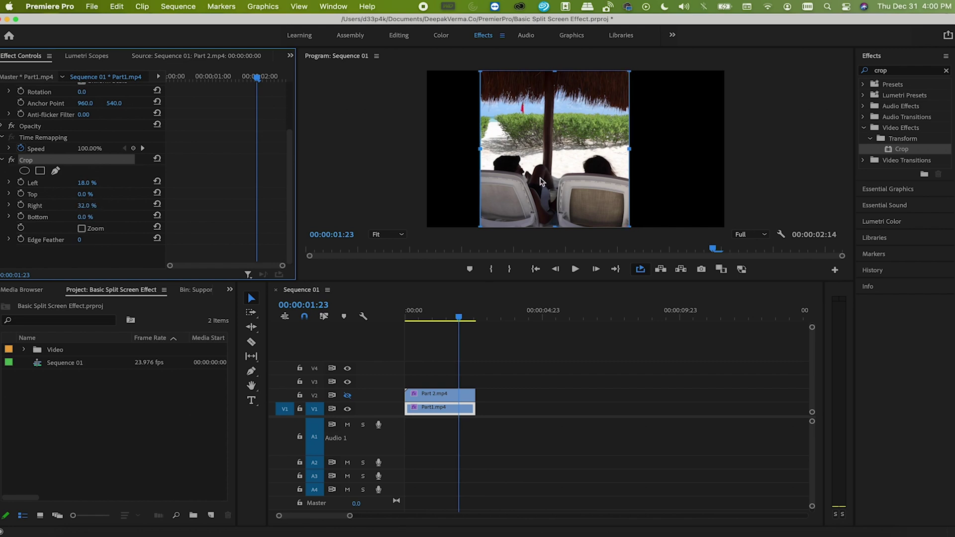
scroll(218, 158, "up", 5)
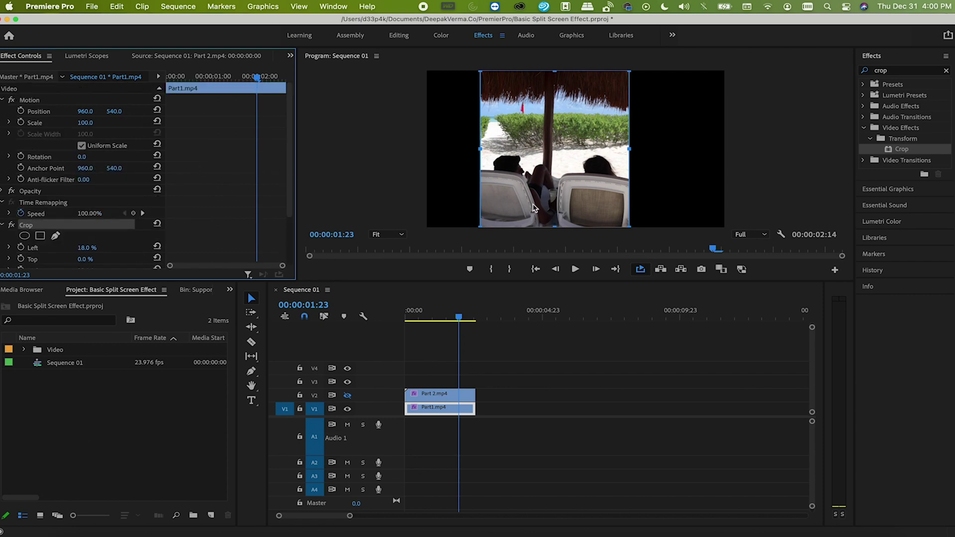
left_click(556, 198)
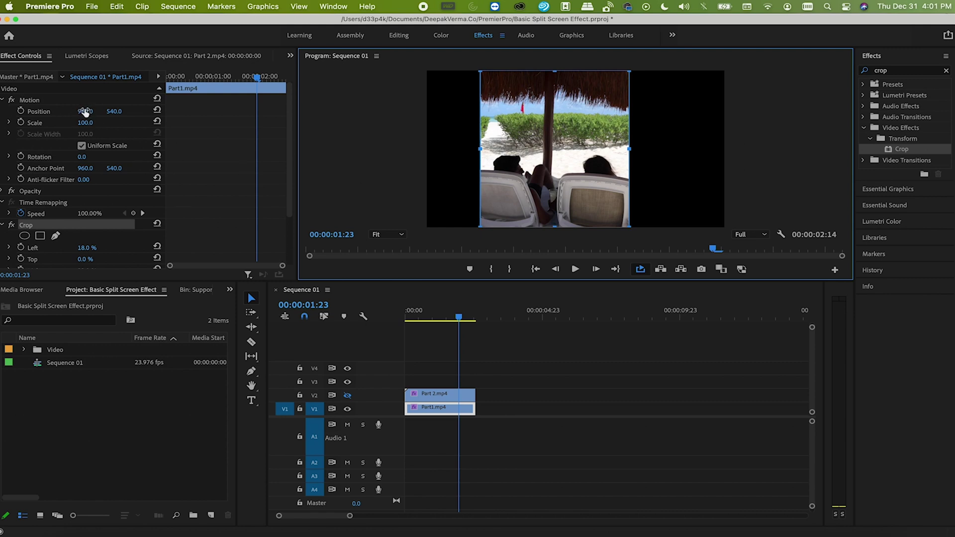
- Scrub Part1.mp4's Position X to about 615, then unhide the V2 sunset track
left_click_drag(88, 113, 22, 112)
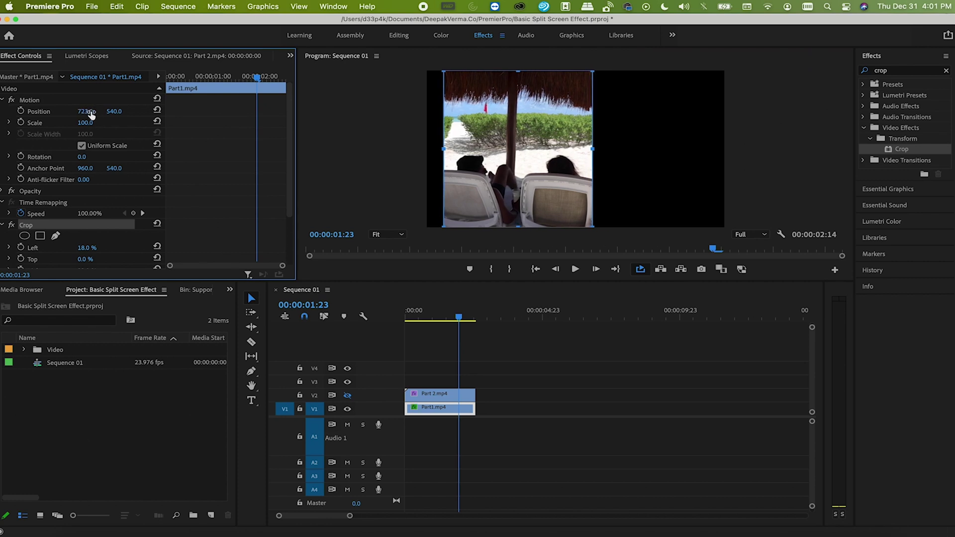
left_click_drag(85, 111, 55, 112)
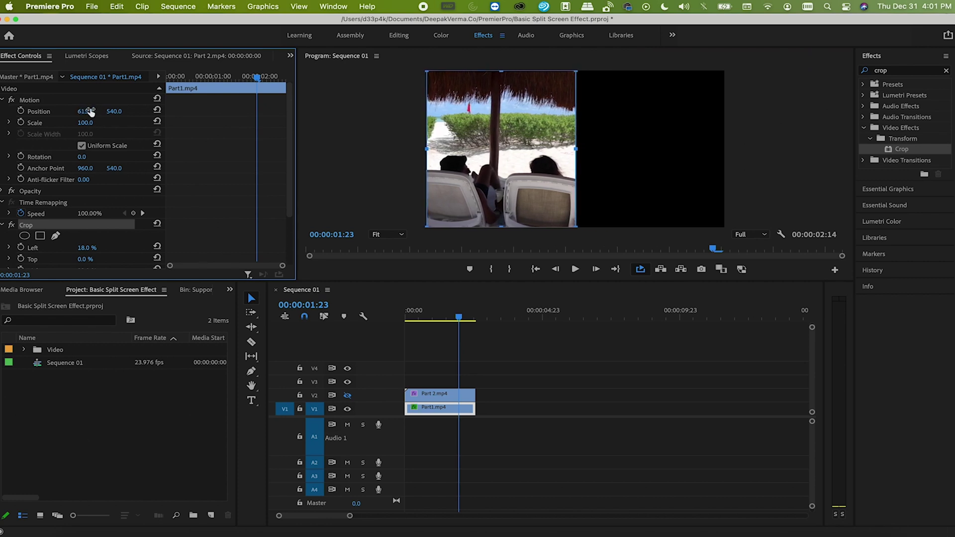
left_click(543, 239)
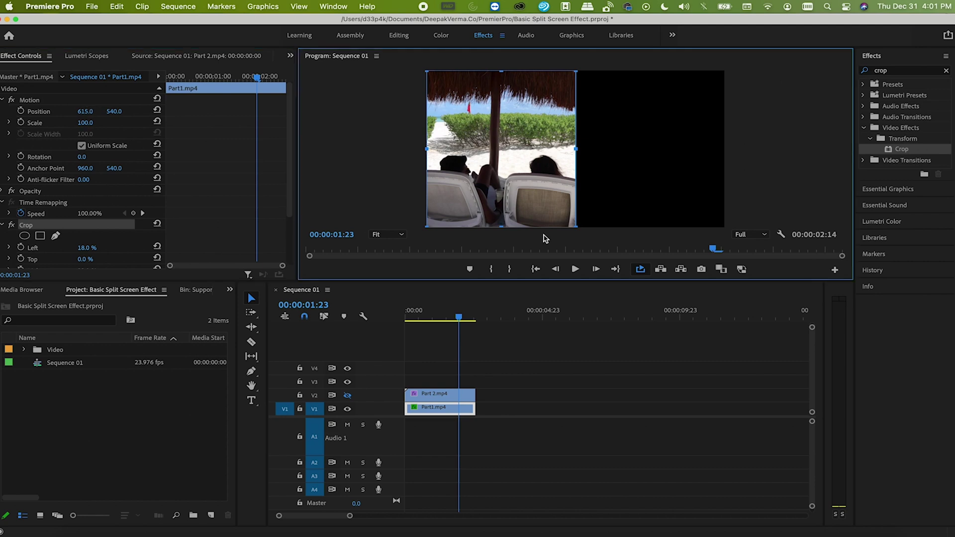
left_click(347, 395)
- Select Part 2.mp4 and set its Crop Left and Crop Right both to 25%
left_click(427, 393)
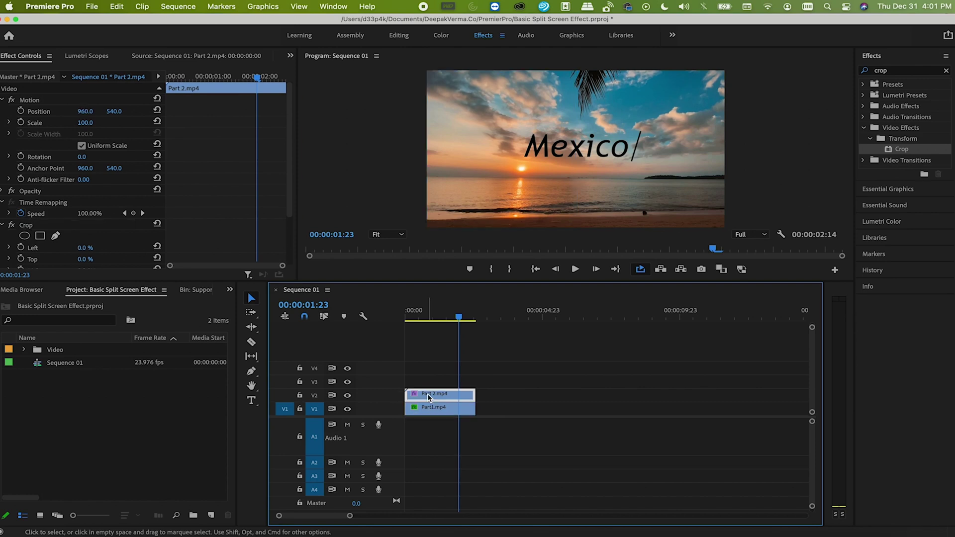
scroll(247, 234, "down", 3)
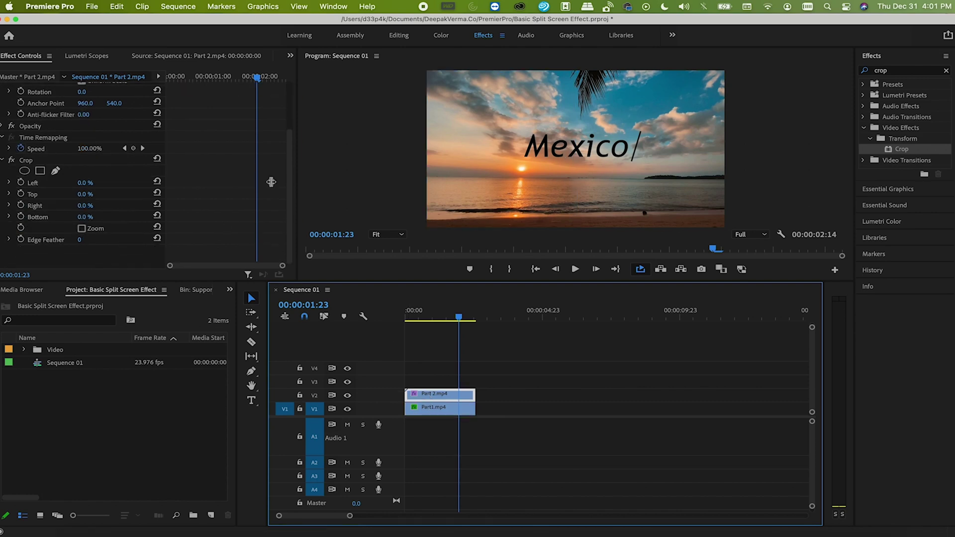
left_click(86, 183)
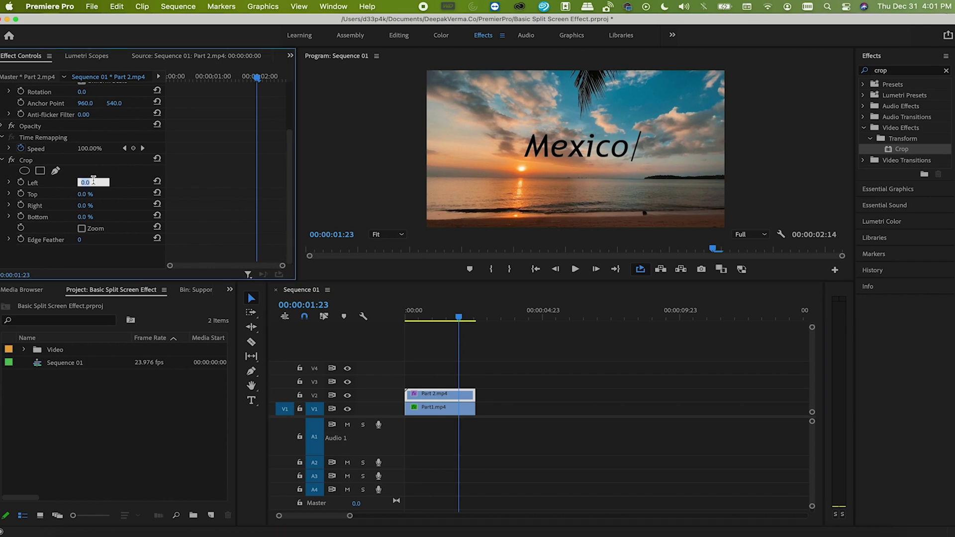
type("20")
key("Return")
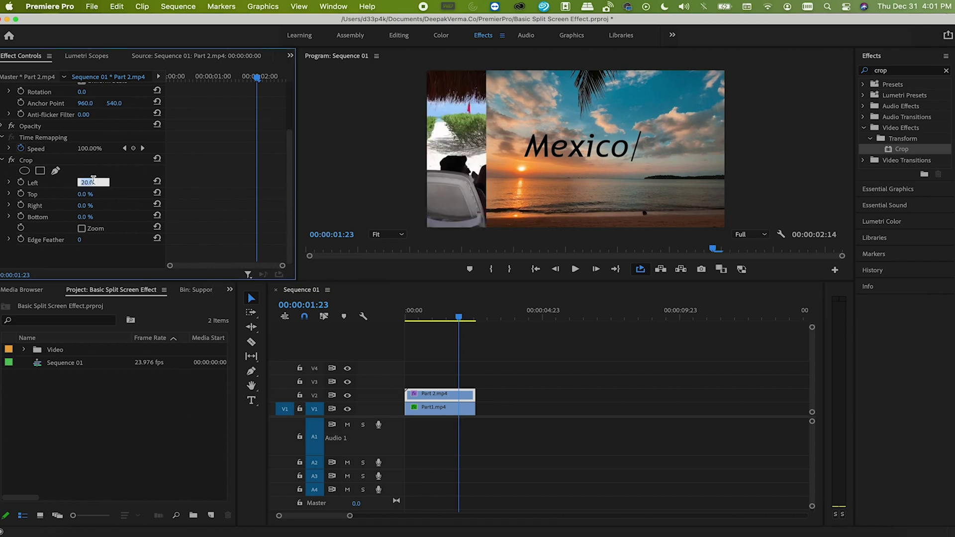
type("25")
key("Return")
left_click(87, 205)
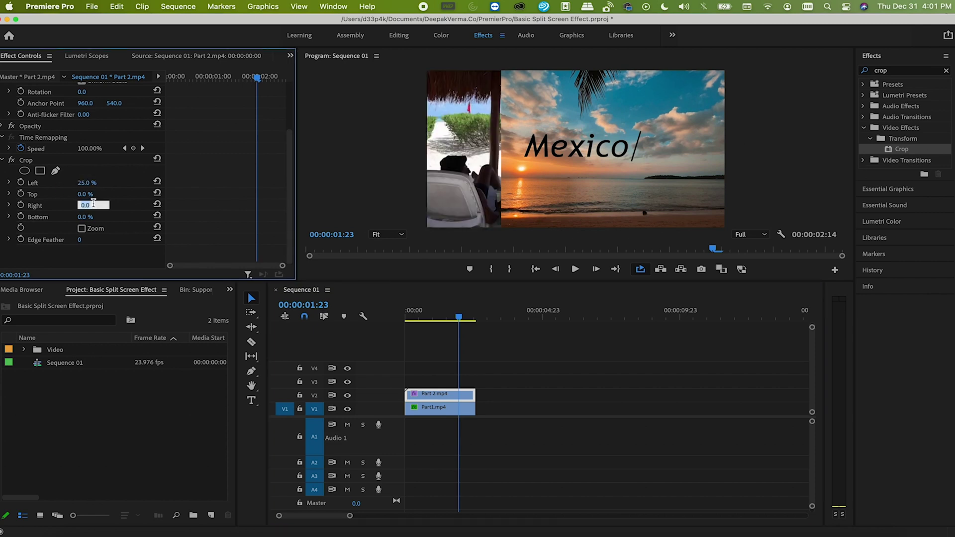
type("25")
key("Return")
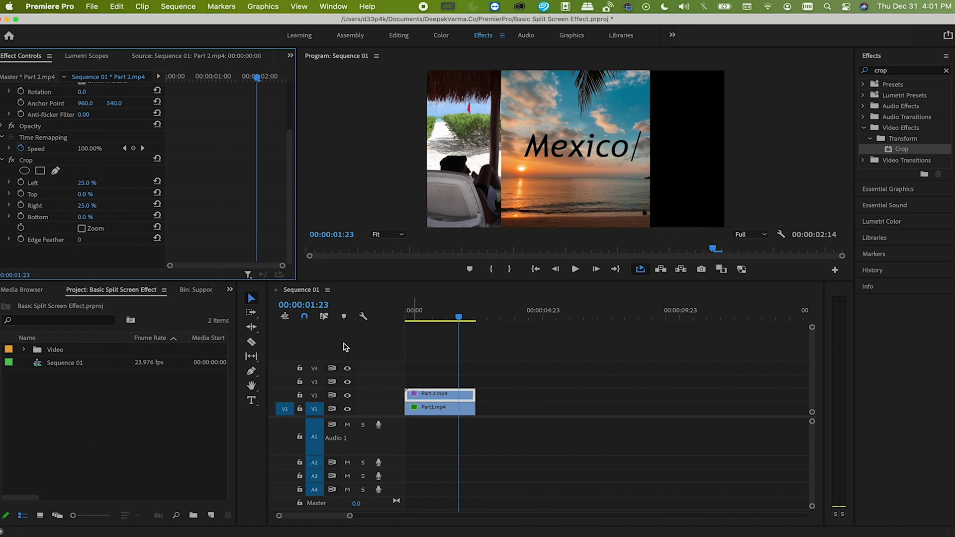
scroll(124, 133, "up", 3)
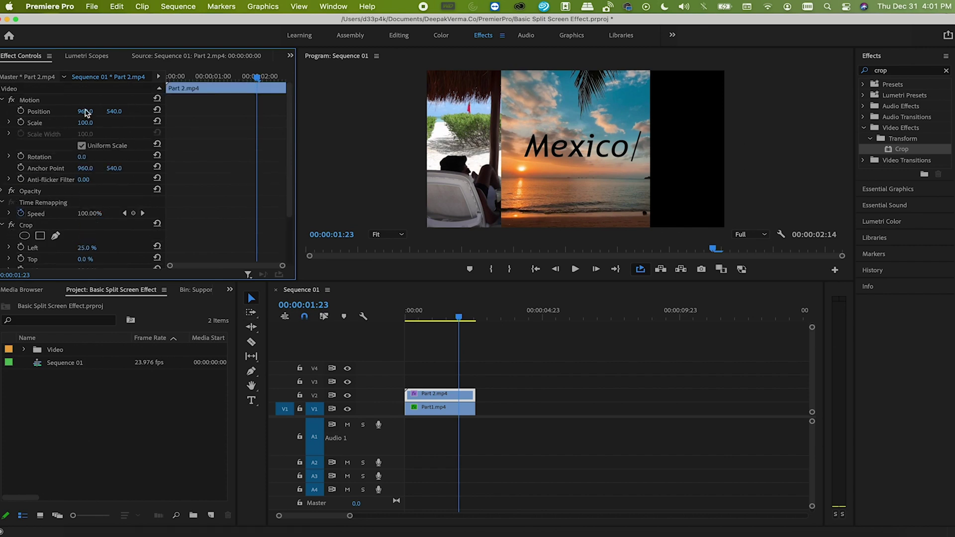
- Set the sunset clip's Position X to 991, then scrub it up to 1440
left_click(86, 111)
type("991")
key("Return")
left_click_drag(85, 111, 198, 112)
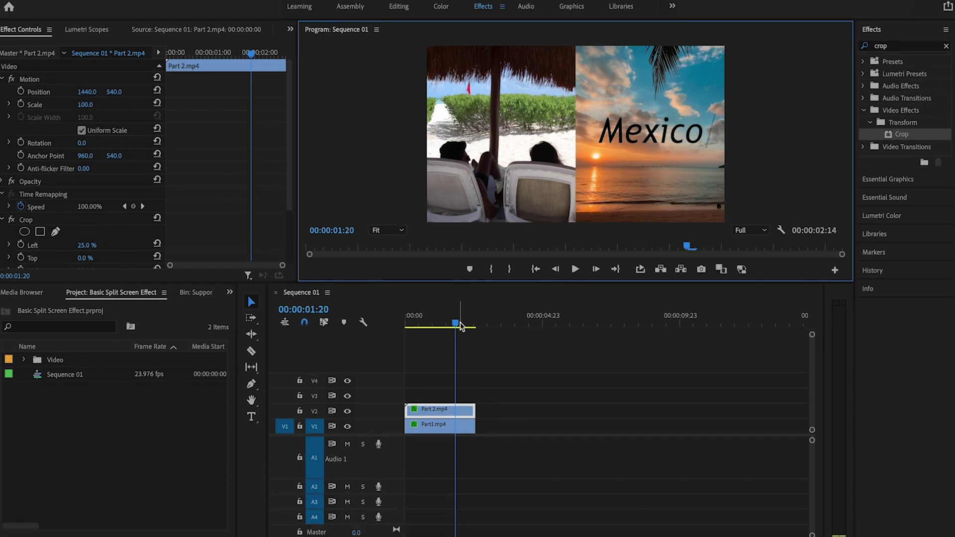
- Return the timeline playhead to 00:00:00:00 using Home
left_click(306, 334)
key("Home")
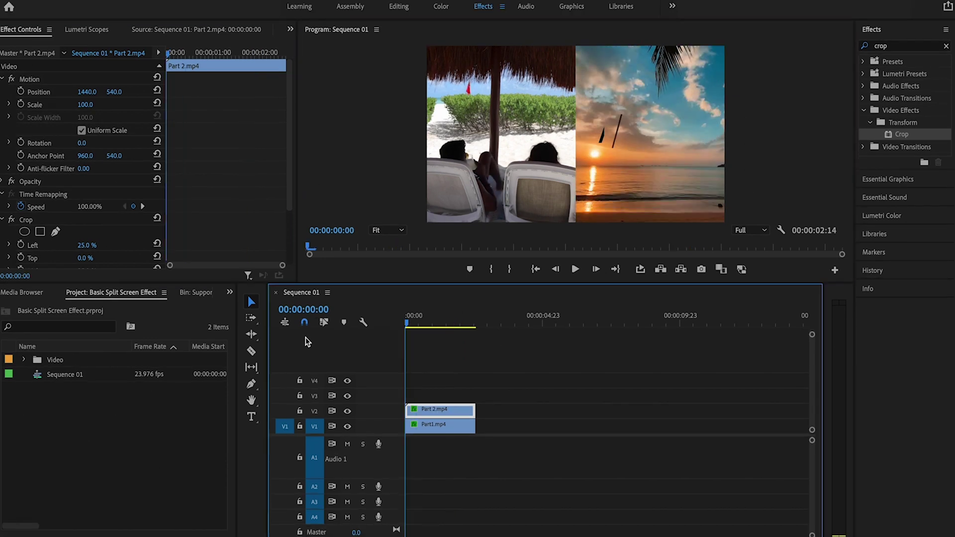